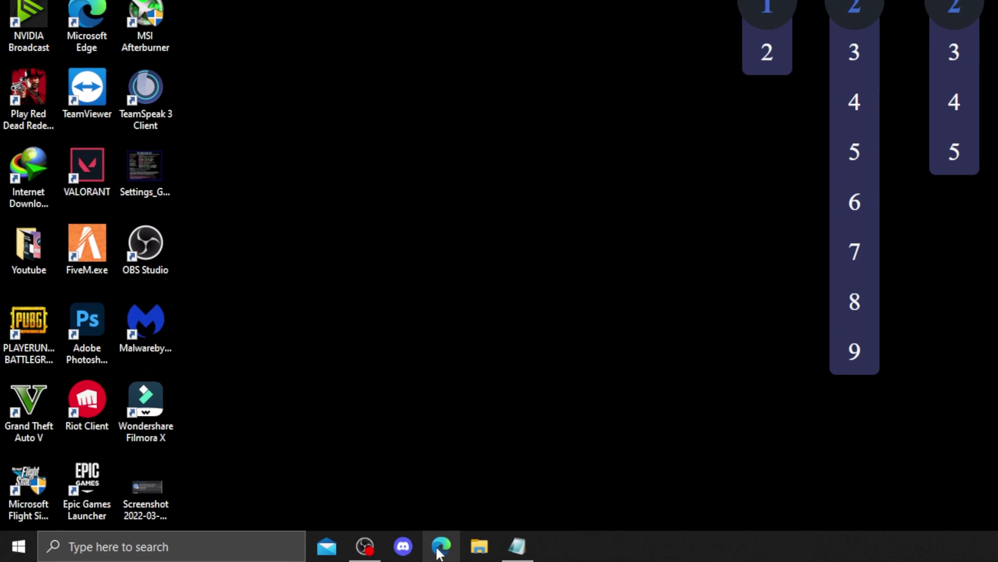
Open patreon.com/QuantV in Edge and scroll down to the recent posts, including the locked March Update.
{"action": "left_click", "coordinate": [441, 547]}
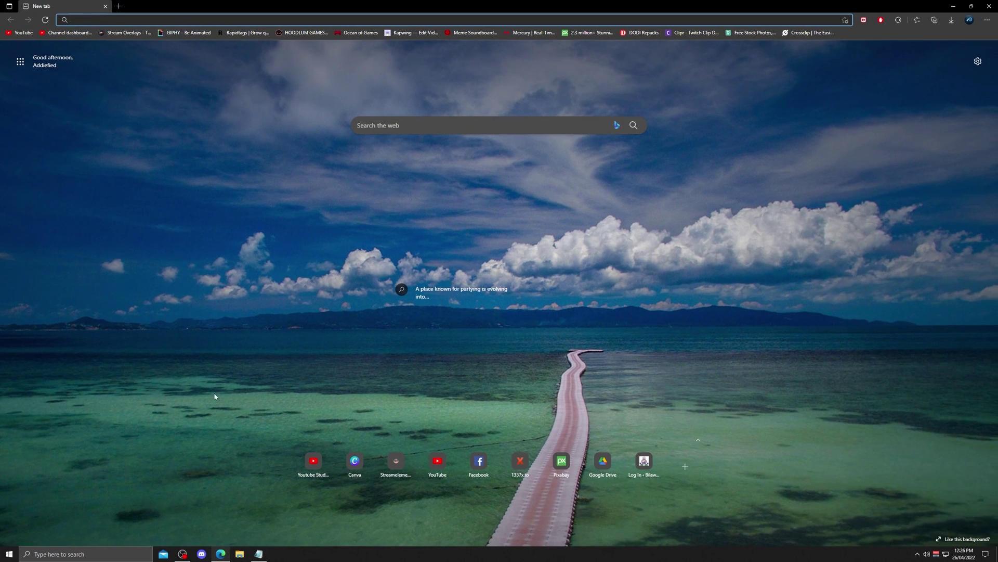
{"action": "left_click_drag", "start_coordinate": [147, 40], "coordinate": [339, 41]}
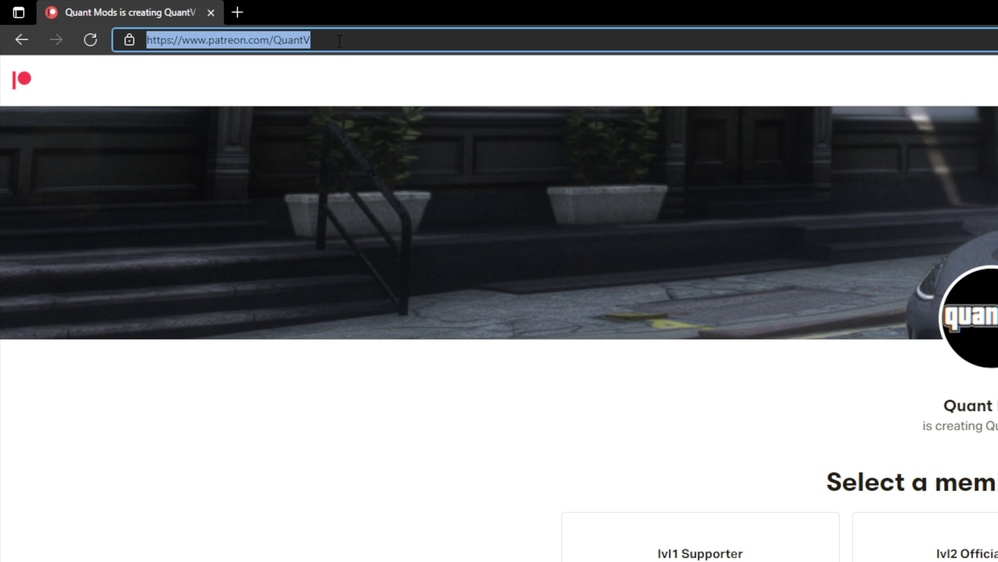
{"action": "left_click", "coordinate": [423, 538]}
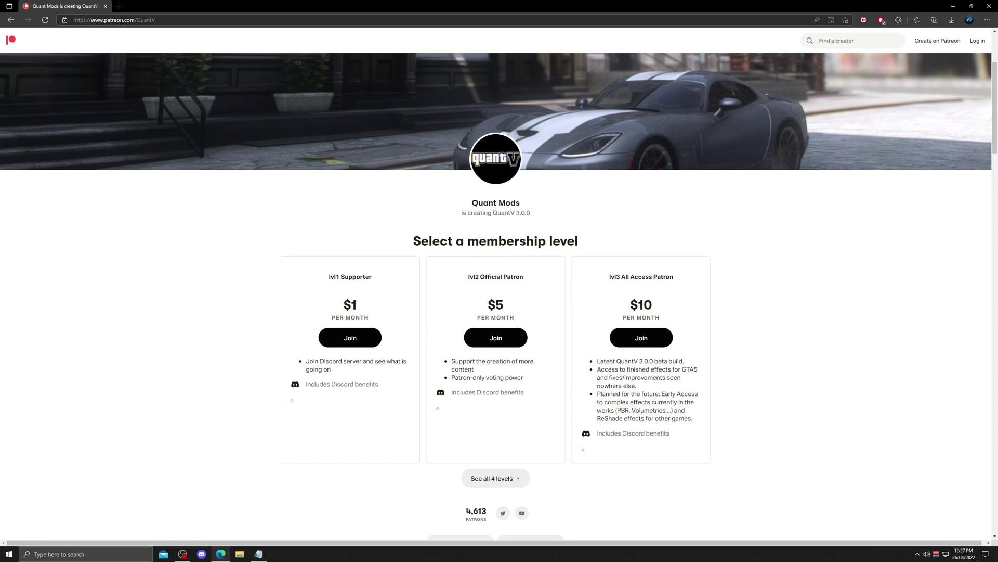
{"action": "left_click", "coordinate": [164, 20]}
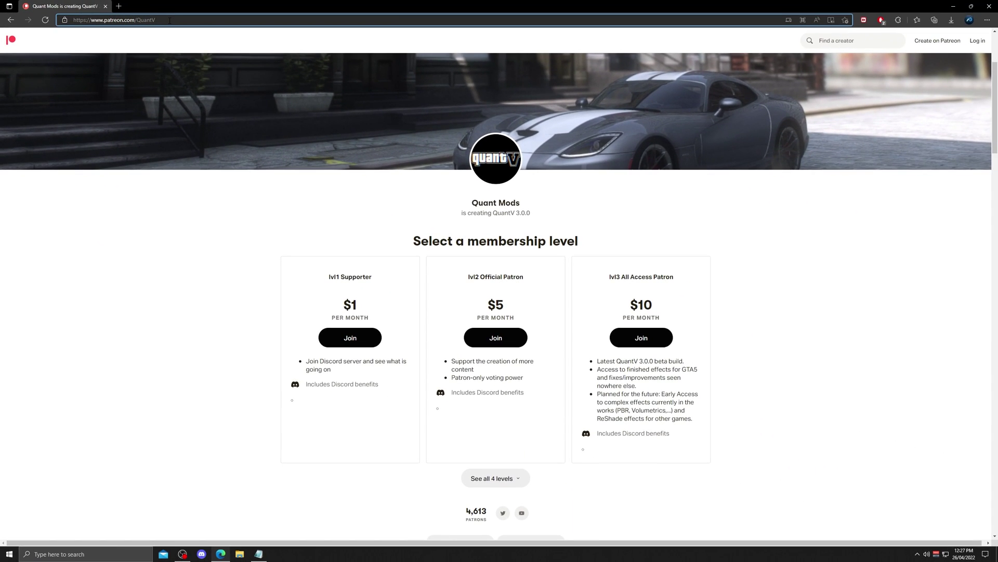
{"action": "scroll", "coordinate": [492, 429], "scroll_direction": "down", "scroll_amount": 10}
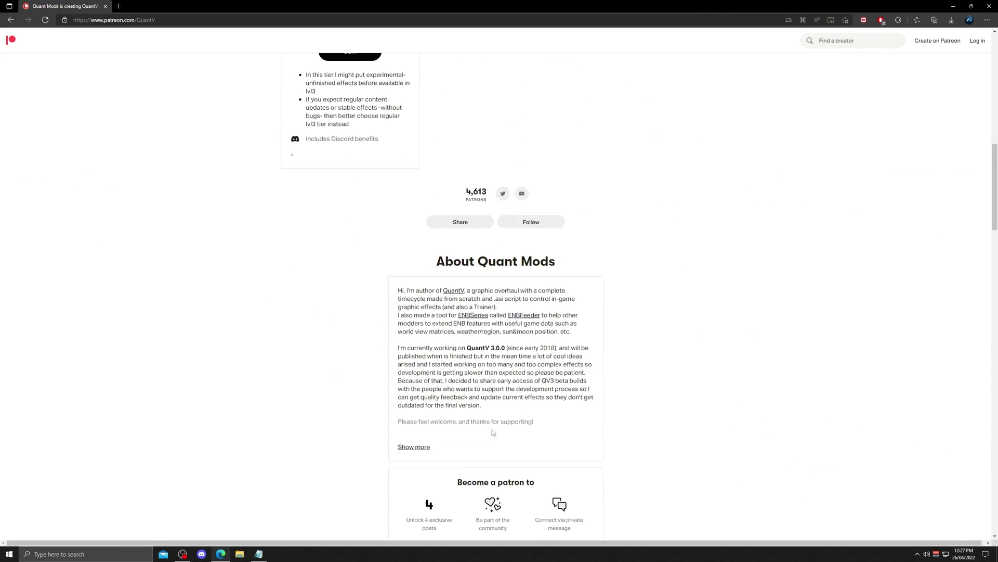
{"action": "scroll", "coordinate": [492, 429], "scroll_direction": "down", "scroll_amount": 5}
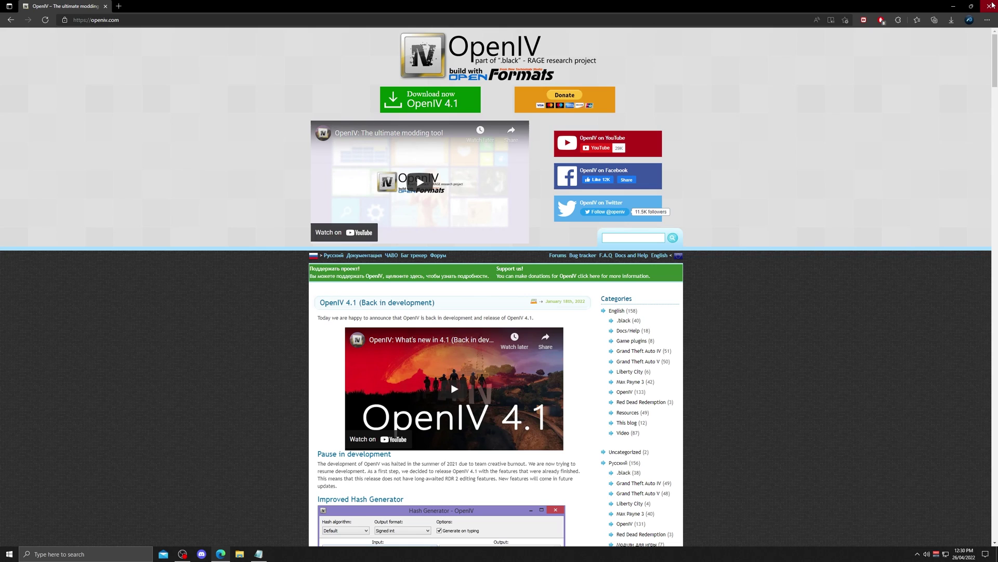
Close the browser and drag the QuantV FiveM zip from the drive-download archive into the Quant V folder.
{"action": "left_click", "coordinate": [992, 5]}
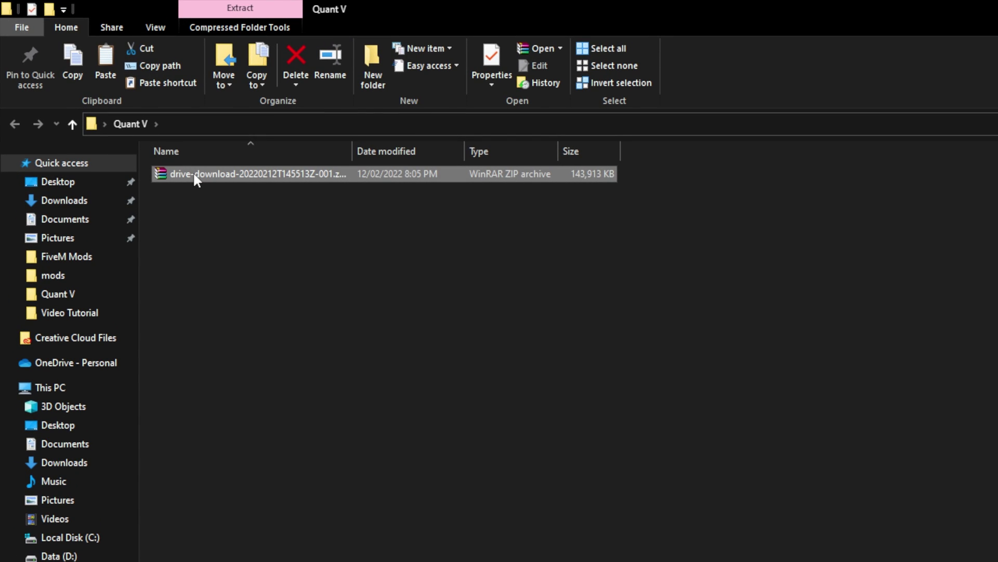
{"action": "double_click", "coordinate": [194, 175]}
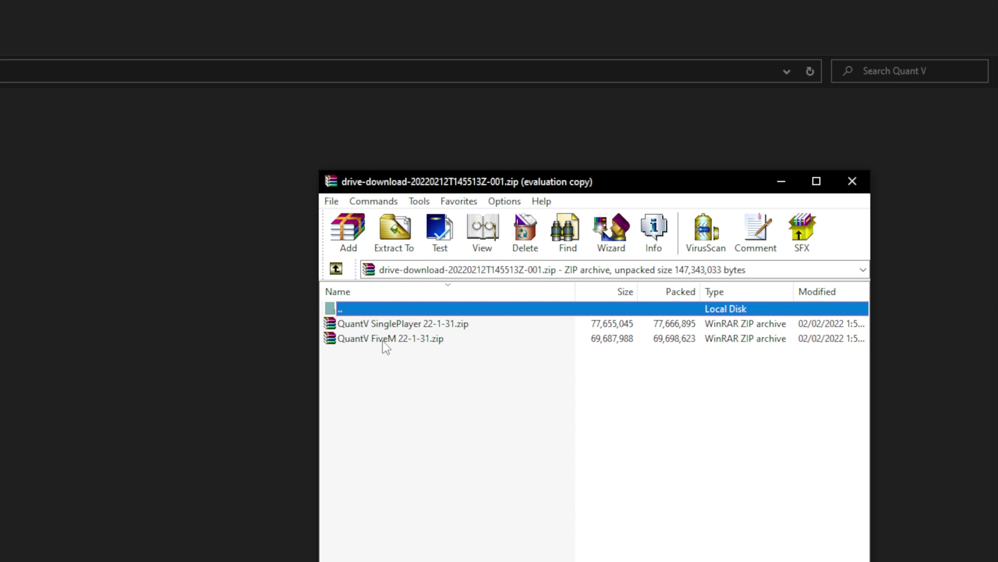
{"action": "left_click_drag", "start_coordinate": [383, 341], "coordinate": [167, 167]}
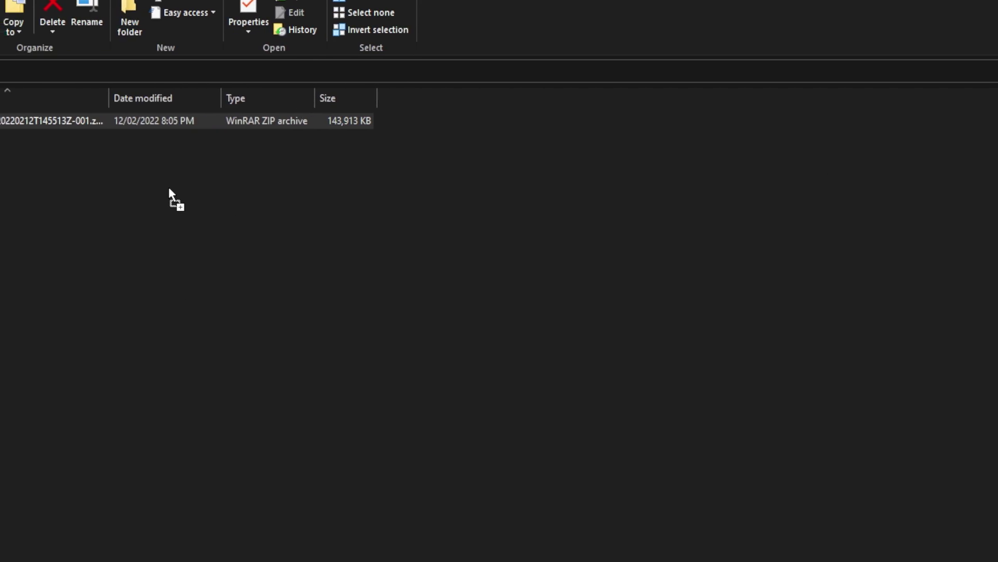
Extract the QuantV FiveM zip here and check the resulting _Uninstall and optionals folders.
{"action": "right_click", "coordinate": [169, 170]}
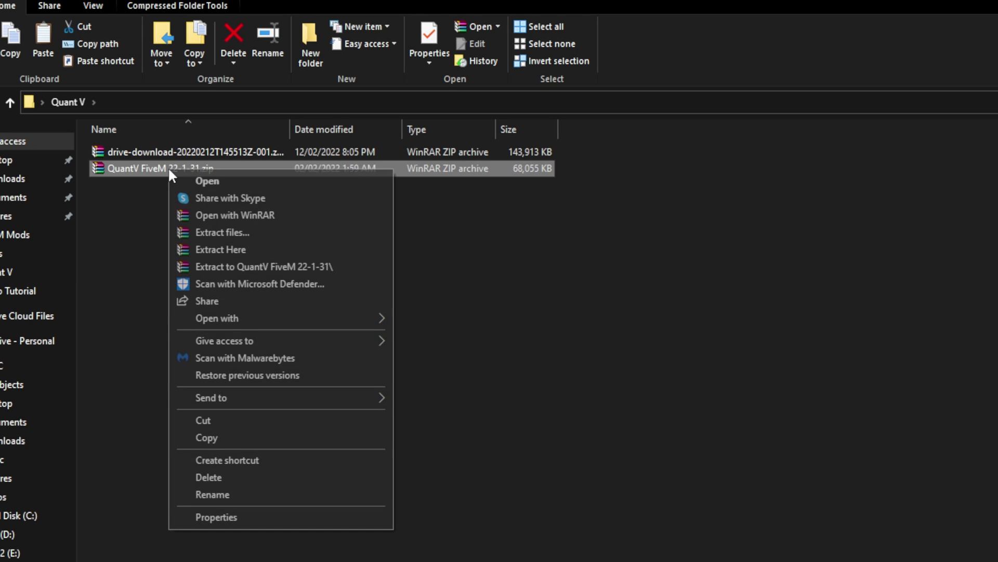
{"action": "left_click", "coordinate": [232, 250]}
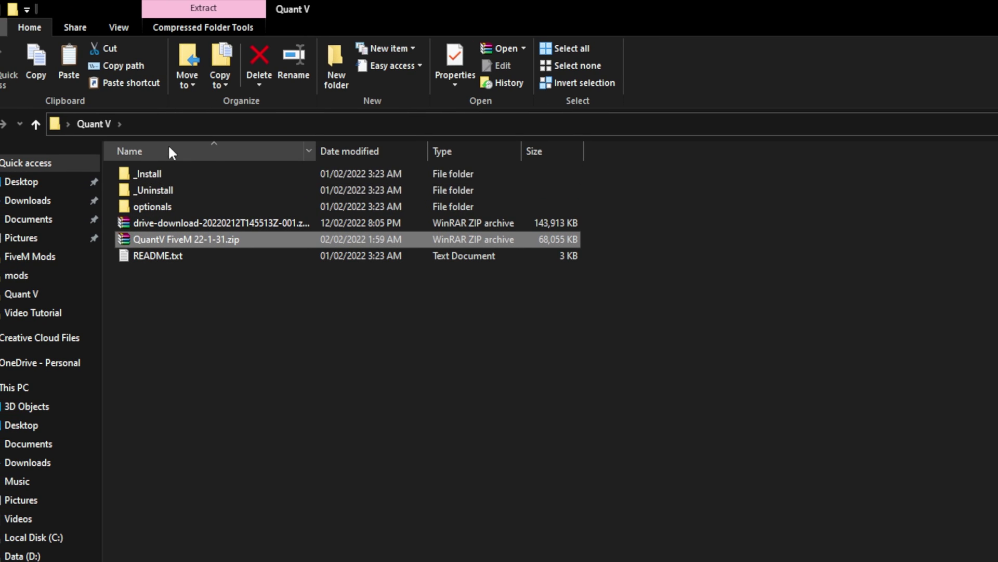
{"action": "left_click", "coordinate": [175, 183]}
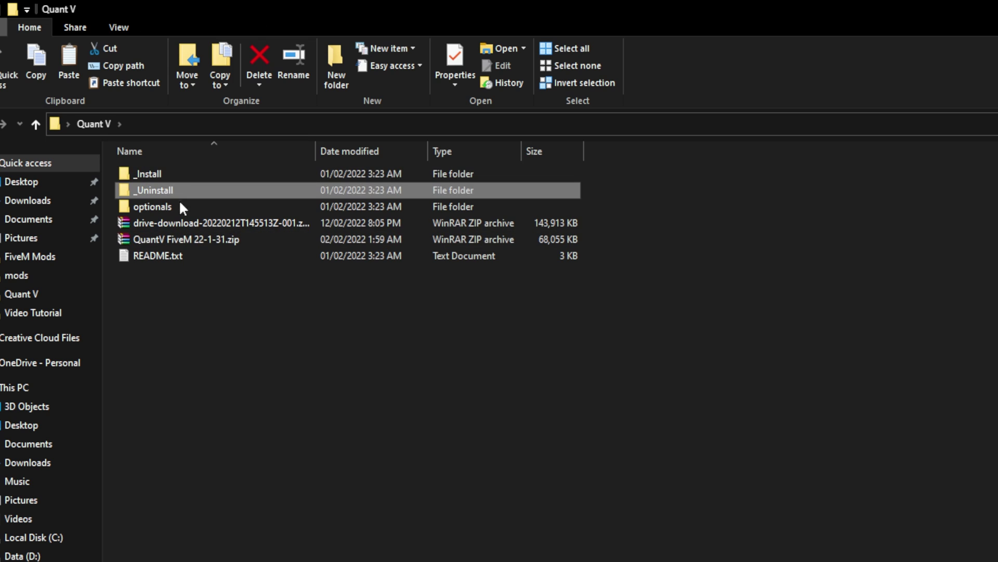
{"action": "left_click", "coordinate": [179, 204]}
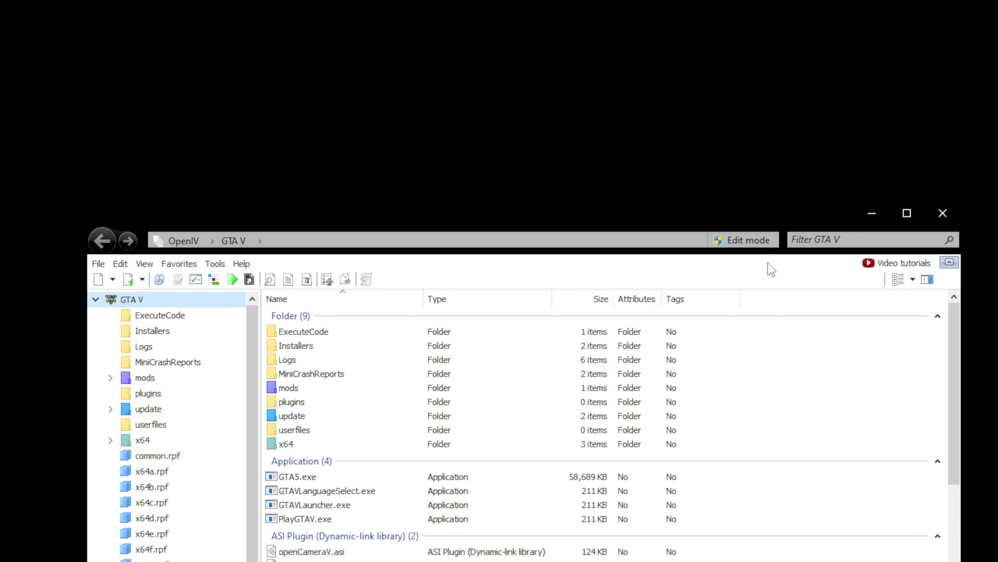
Turn on GTA V editing mode and confirm ASI Loader, OpenIV.ASI and openCamera show INSTALLED in ASI Manager.
{"action": "left_click", "coordinate": [742, 241]}
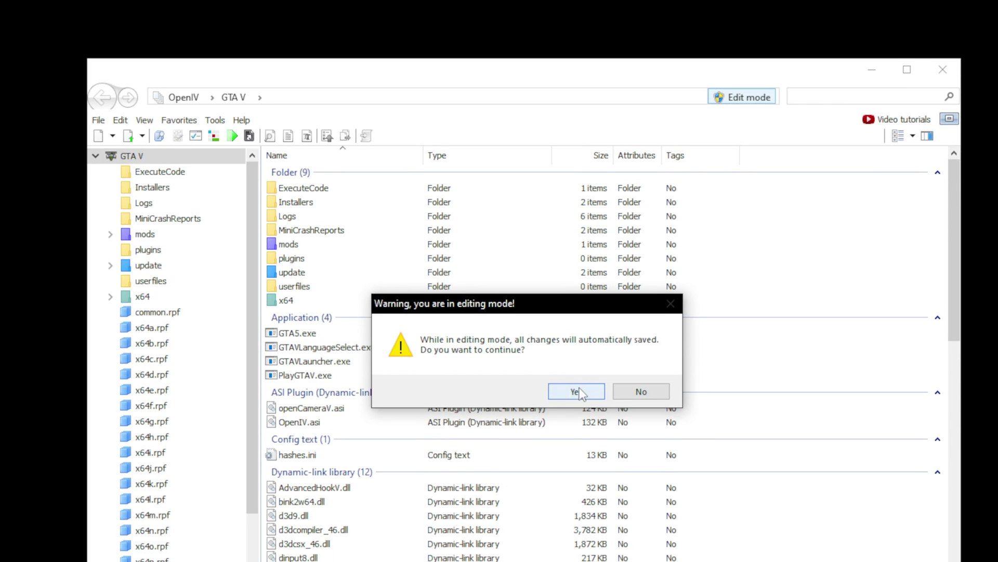
{"action": "left_click", "coordinate": [579, 390]}
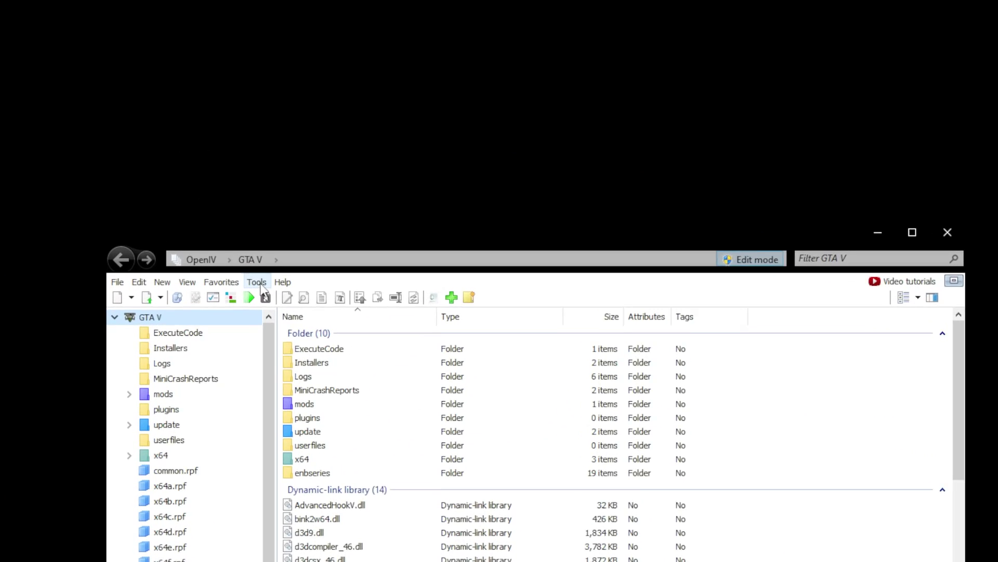
{"action": "left_click", "coordinate": [260, 289]}
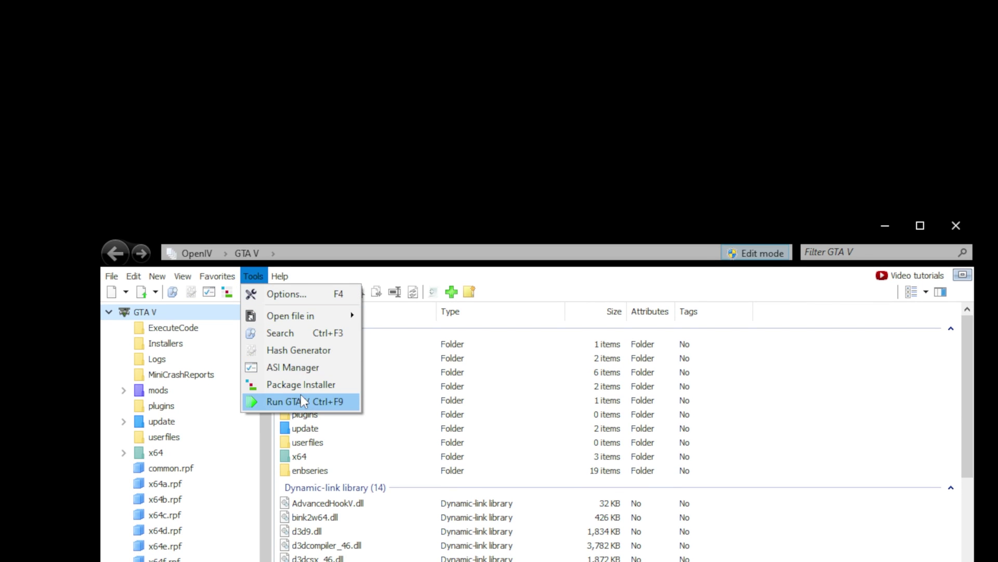
{"action": "left_click", "coordinate": [294, 367]}
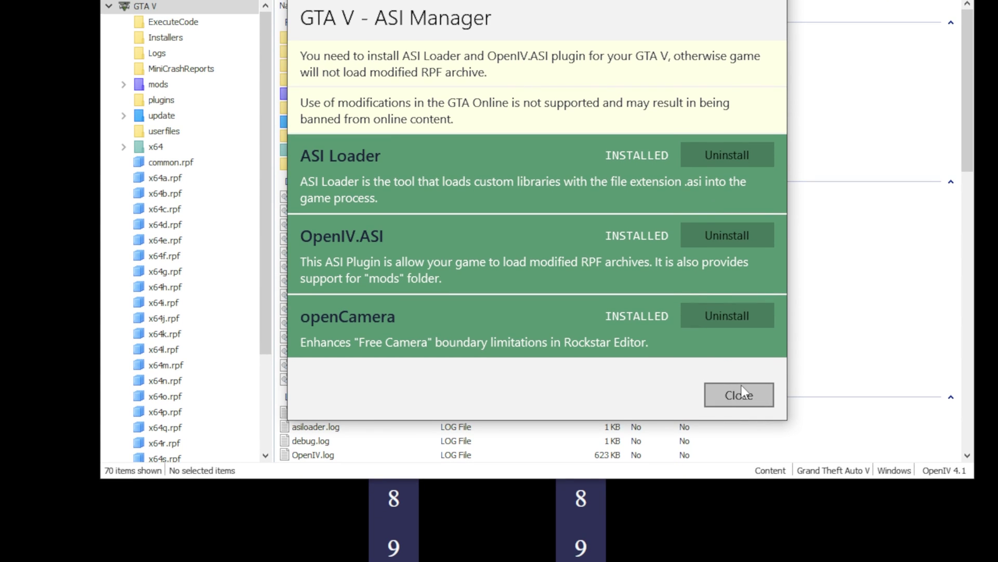
{"action": "left_click", "coordinate": [742, 385]}
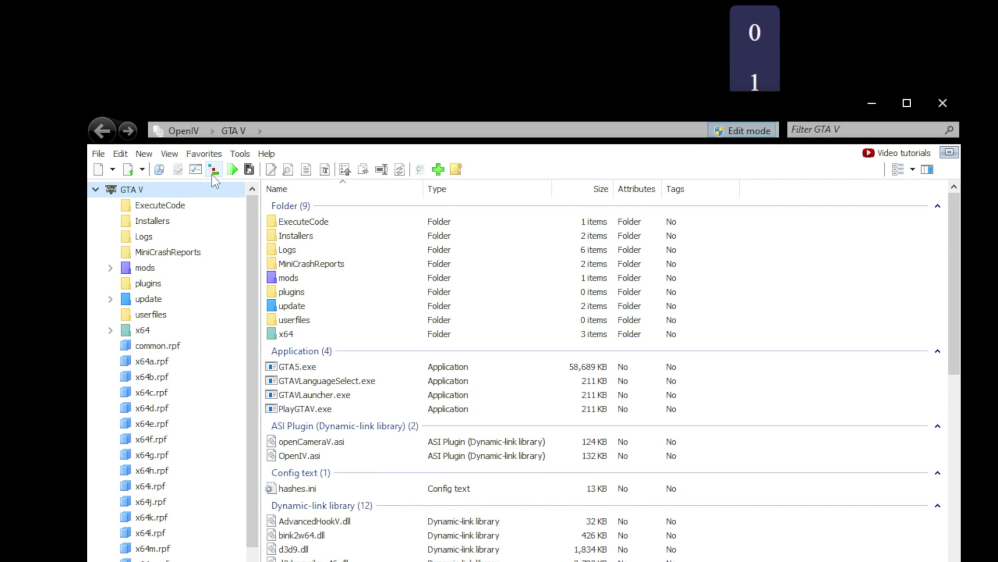
Install QV3_FiveM_ENB.oiv from the _Install folder into the GTA V game folder.
{"action": "left_click", "coordinate": [212, 170]}
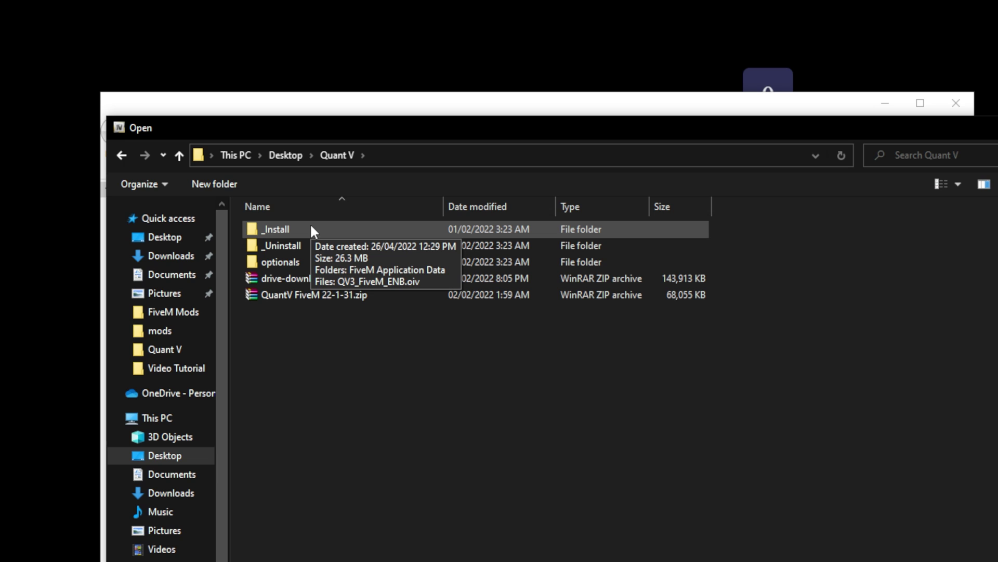
{"action": "double_click", "coordinate": [311, 228]}
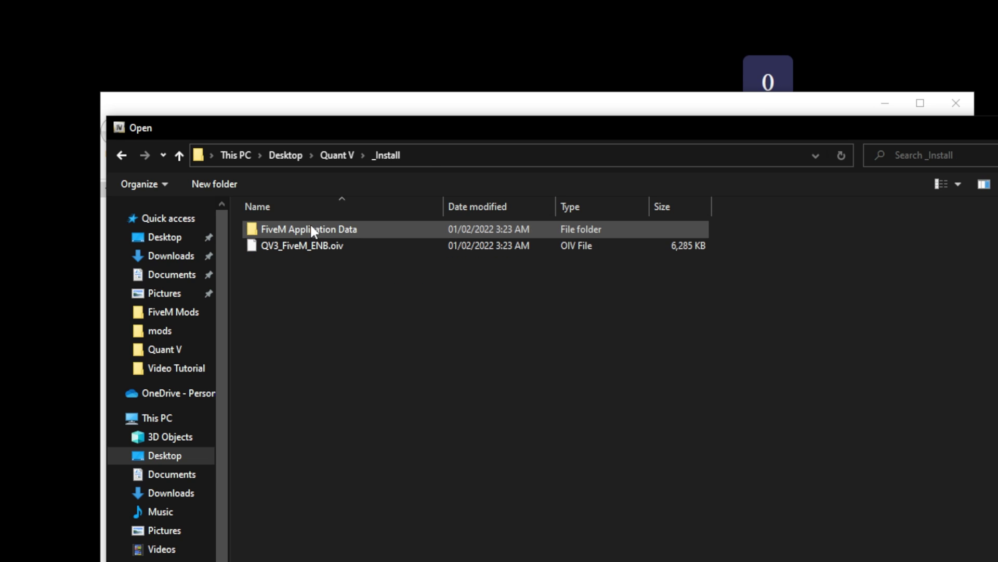
{"action": "double_click", "coordinate": [298, 246]}
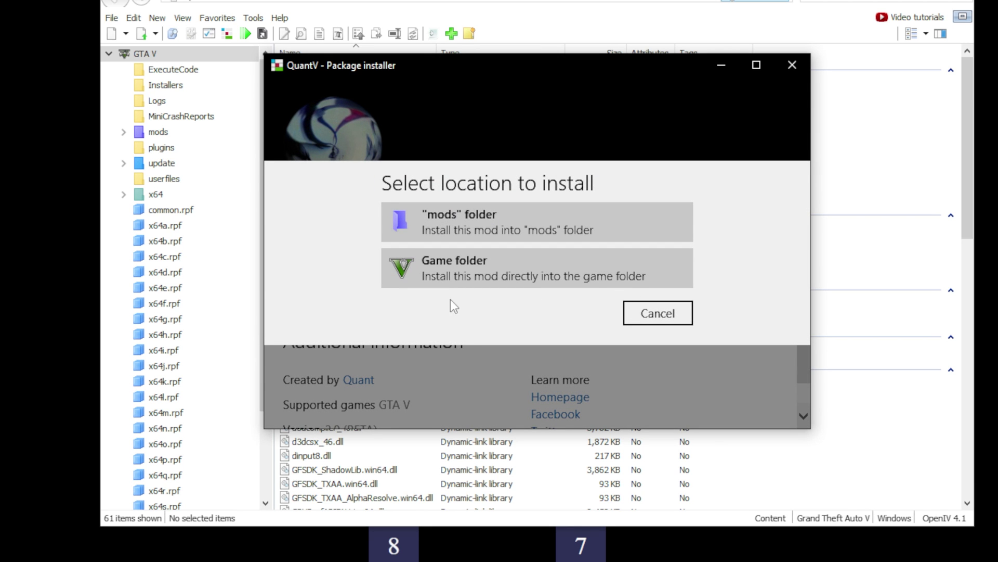
{"action": "left_click", "coordinate": [464, 270]}
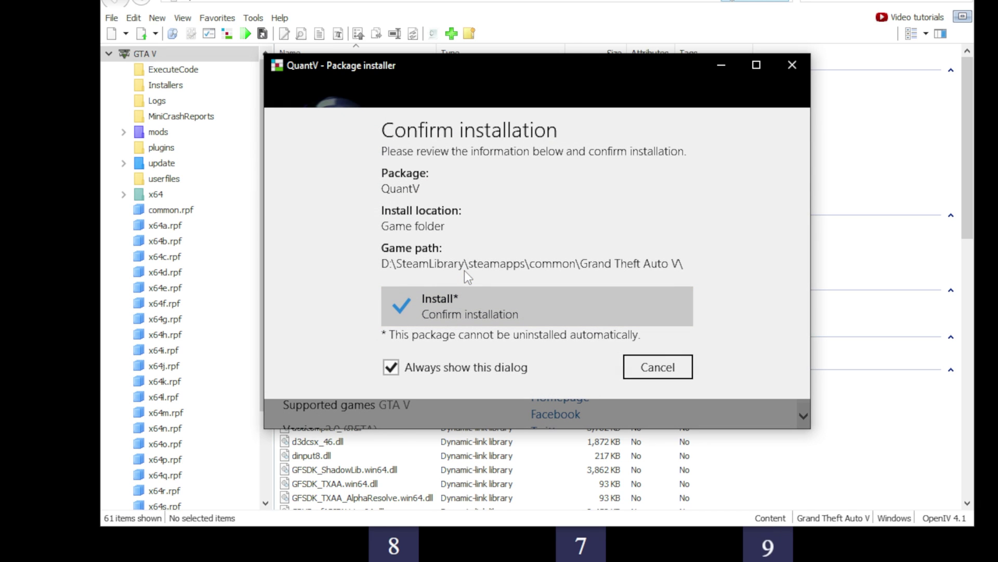
{"action": "left_click", "coordinate": [459, 316]}
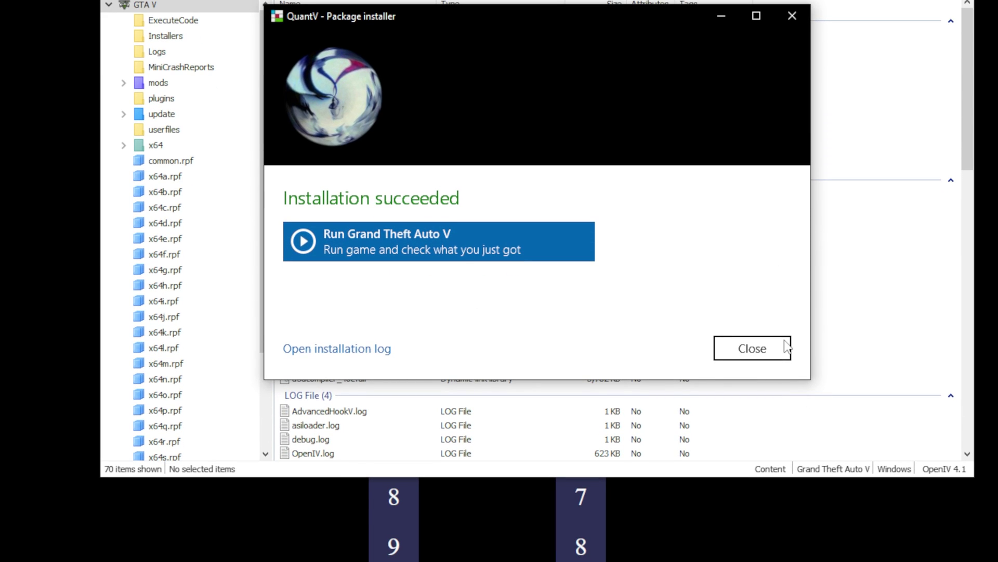
{"action": "left_click", "coordinate": [777, 344]}
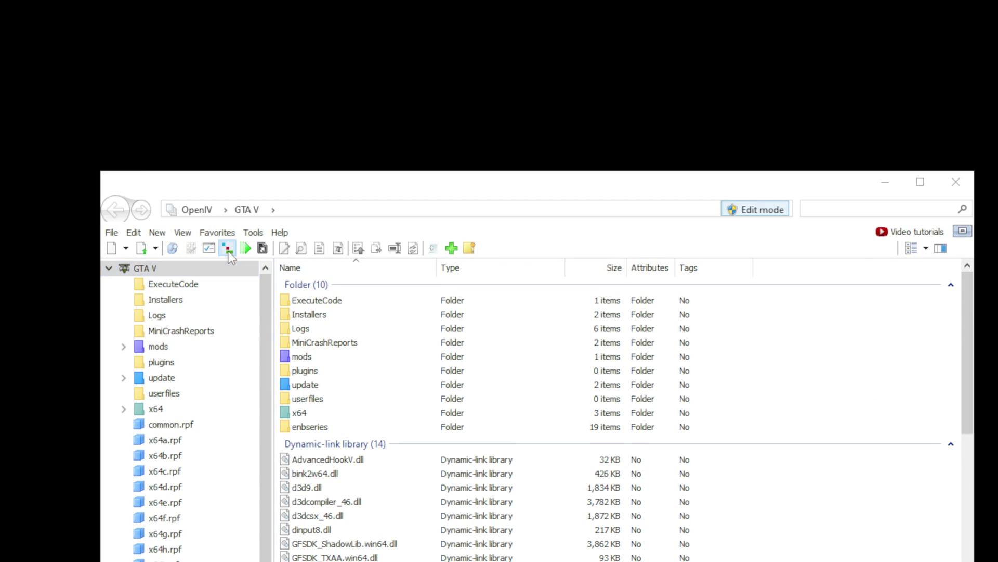
Load 4._ENB_High.oiv from Quant V > optionals > ENB performance-quality presets in the Package Installer.
{"action": "left_click", "coordinate": [228, 249]}
{"action": "double_click", "coordinate": [328, 323]}
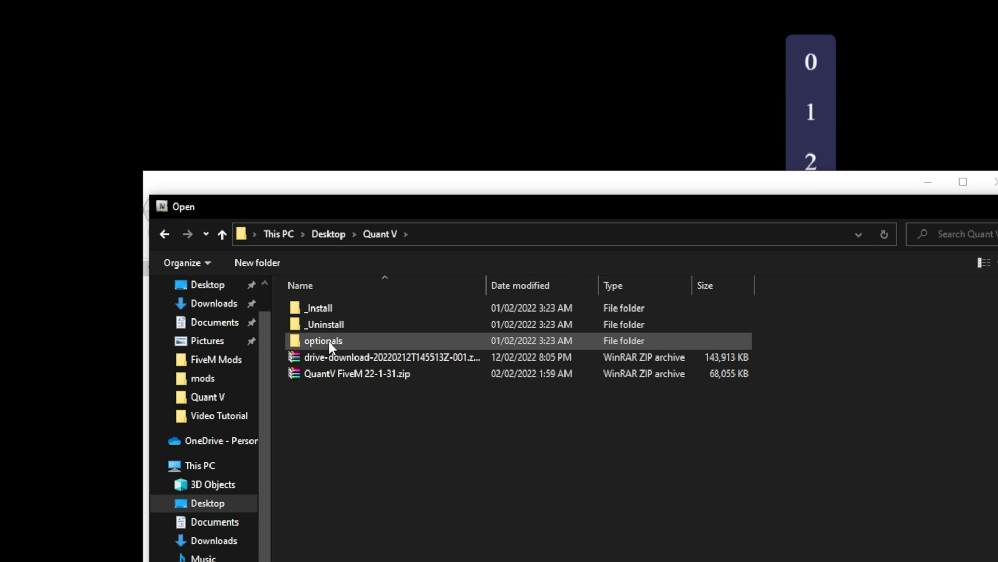
{"action": "double_click", "coordinate": [329, 340]}
{"action": "double_click", "coordinate": [348, 308]}
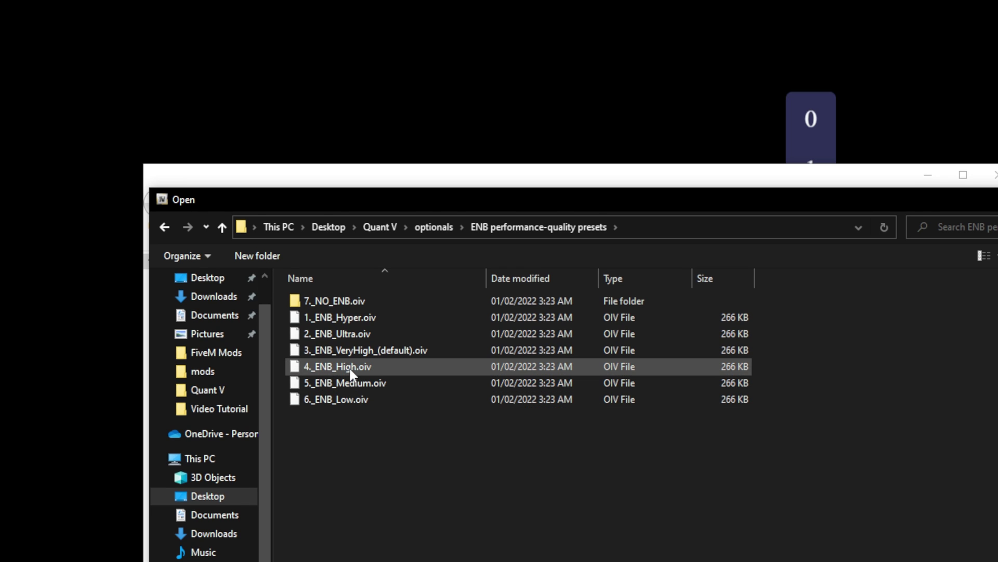
{"action": "left_click", "coordinate": [344, 373]}
{"action": "double_click", "coordinate": [343, 366]}
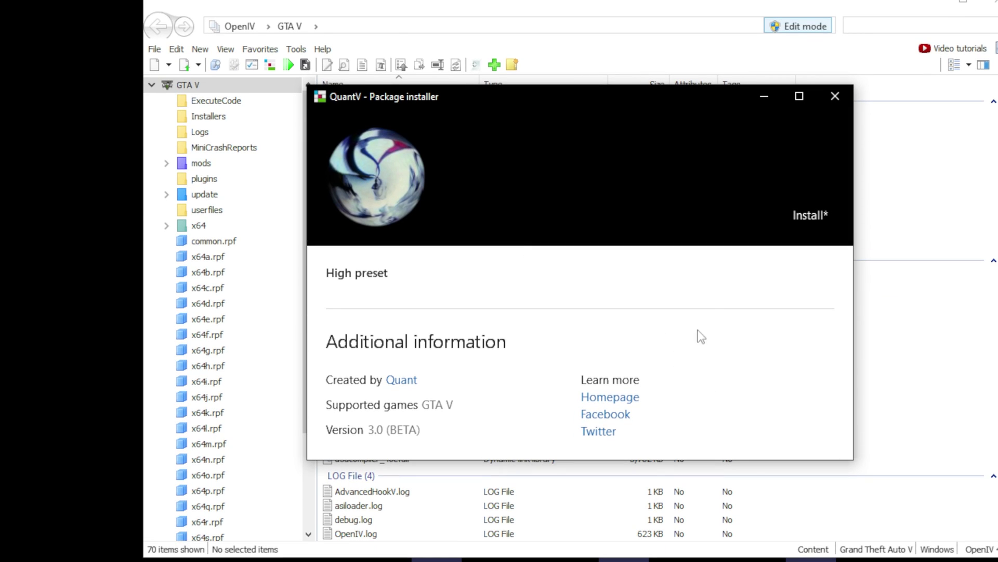
Install the High preset into the game folder, then open the volumetric clouds (beta) optional folder.
{"action": "left_click", "coordinate": [798, 218]}
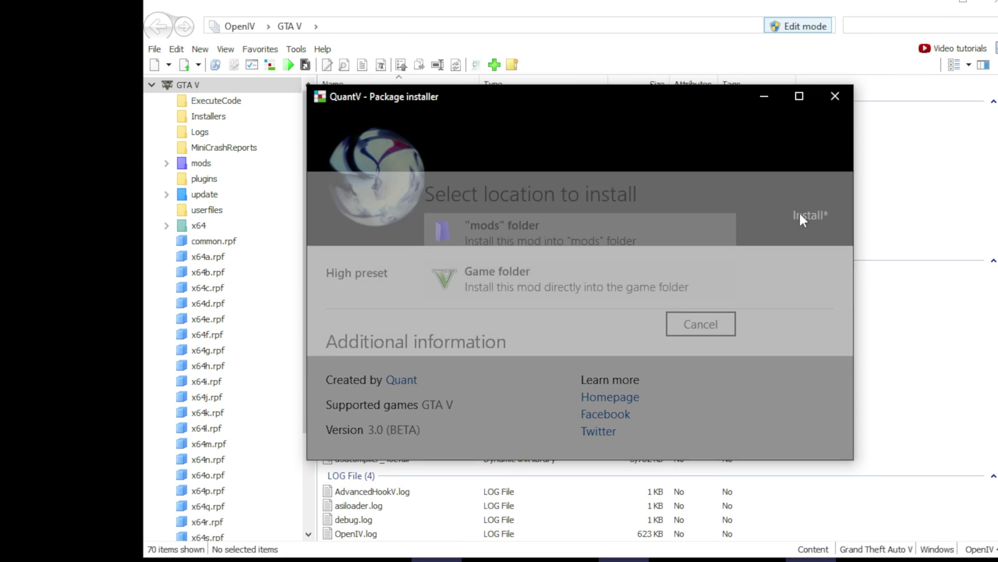
{"action": "left_click", "coordinate": [528, 293]}
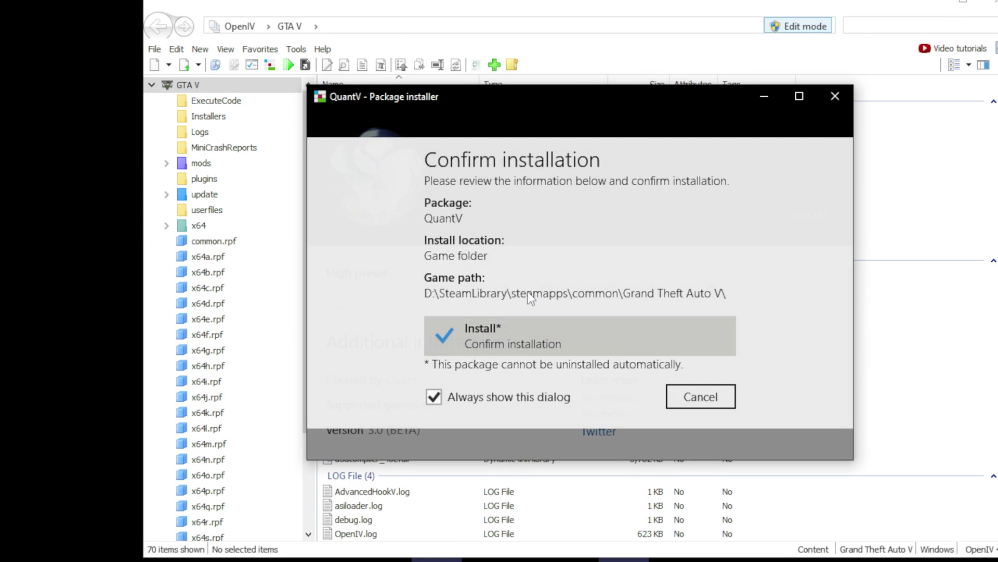
{"action": "left_click", "coordinate": [489, 349]}
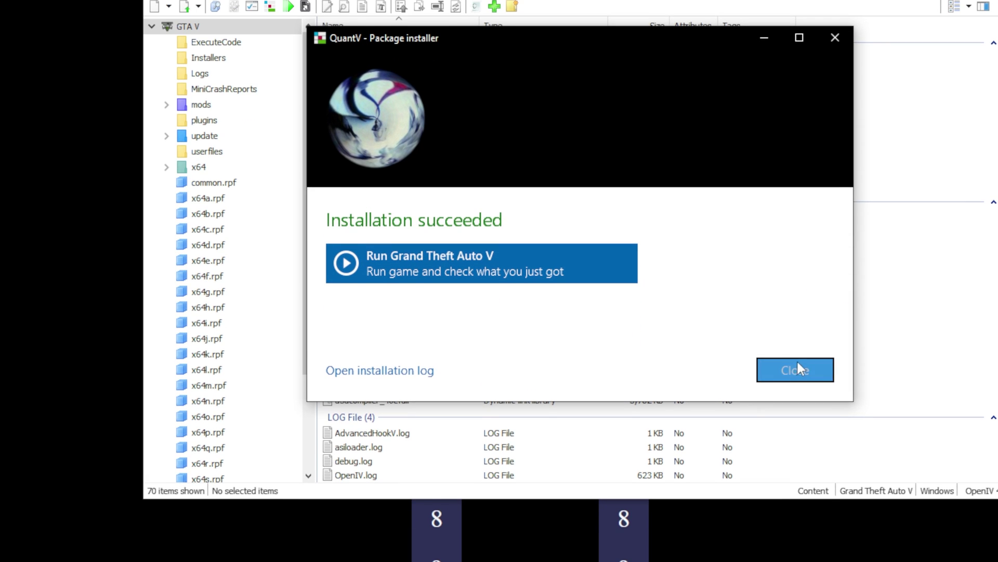
{"action": "left_click", "coordinate": [796, 431]}
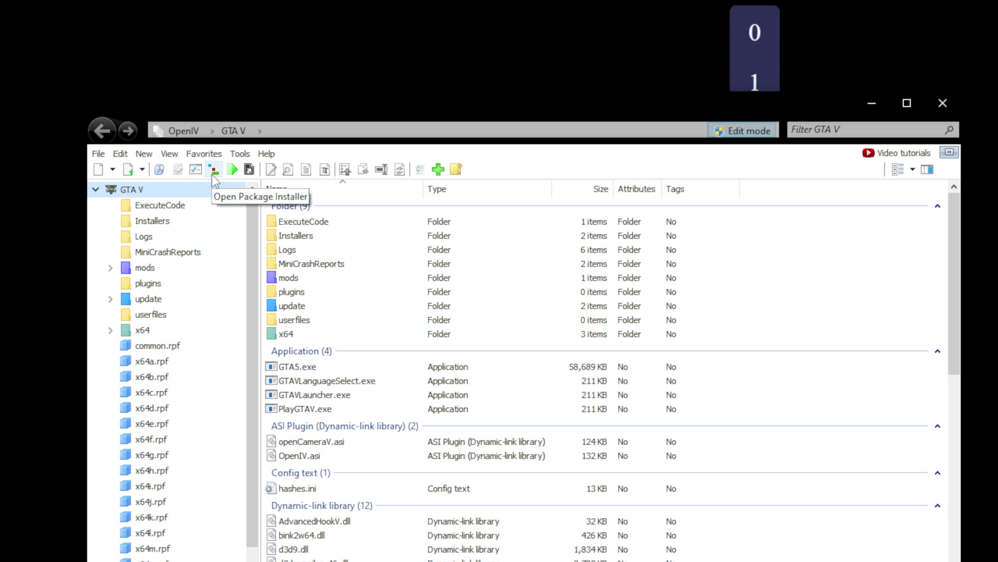
{"action": "left_click", "coordinate": [212, 174]}
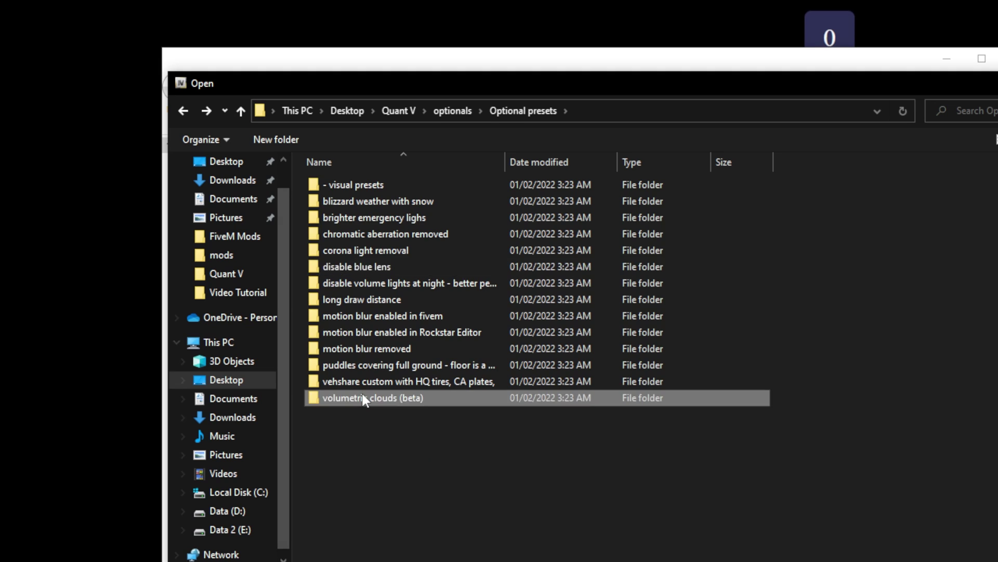
{"action": "double_click", "coordinate": [353, 492]}
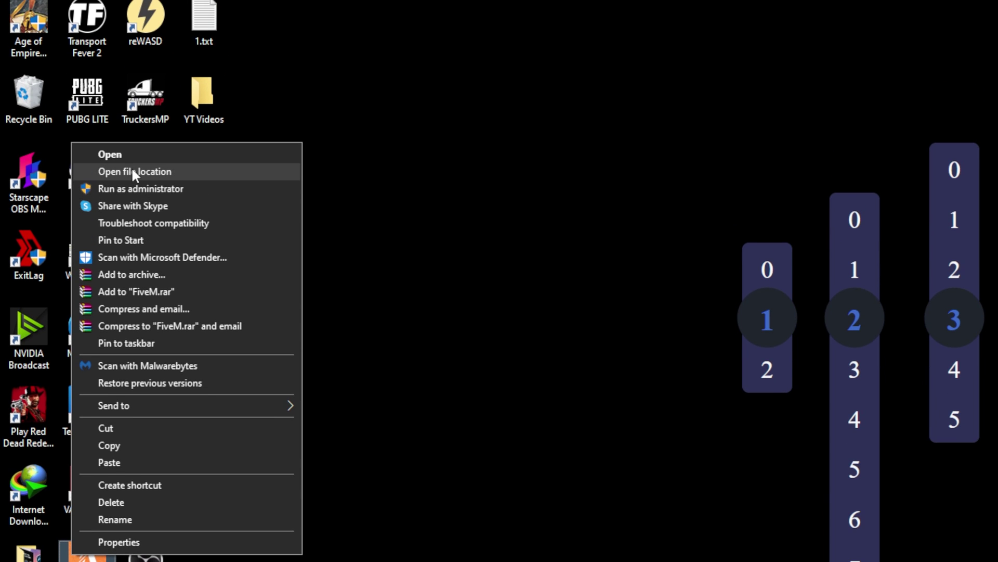
Copy the optional .rpf files, including QV3_clouds_beta.rpf, into FiveM's mods folder.
{"action": "left_click", "coordinate": [133, 94]}
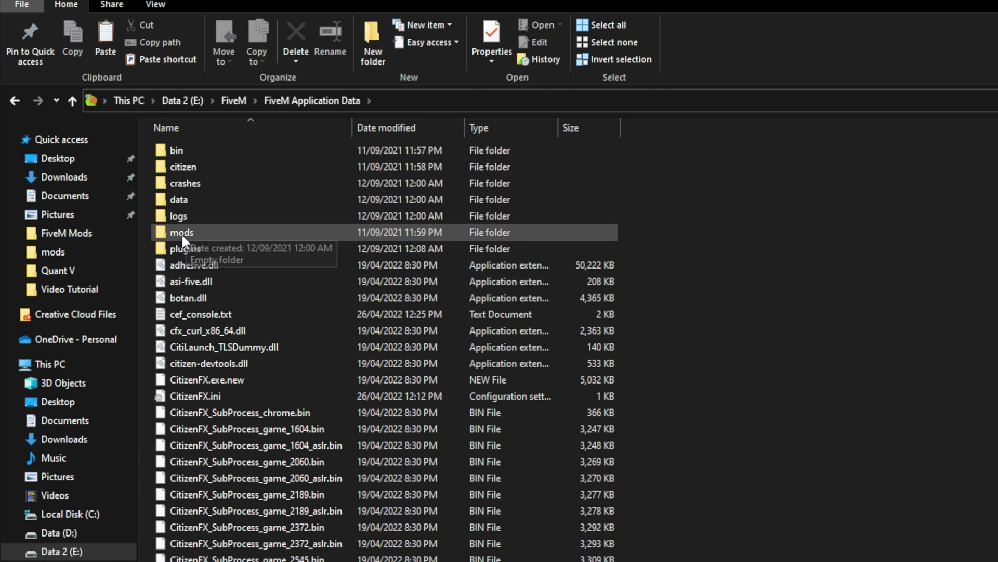
{"action": "left_click", "coordinate": [182, 232]}
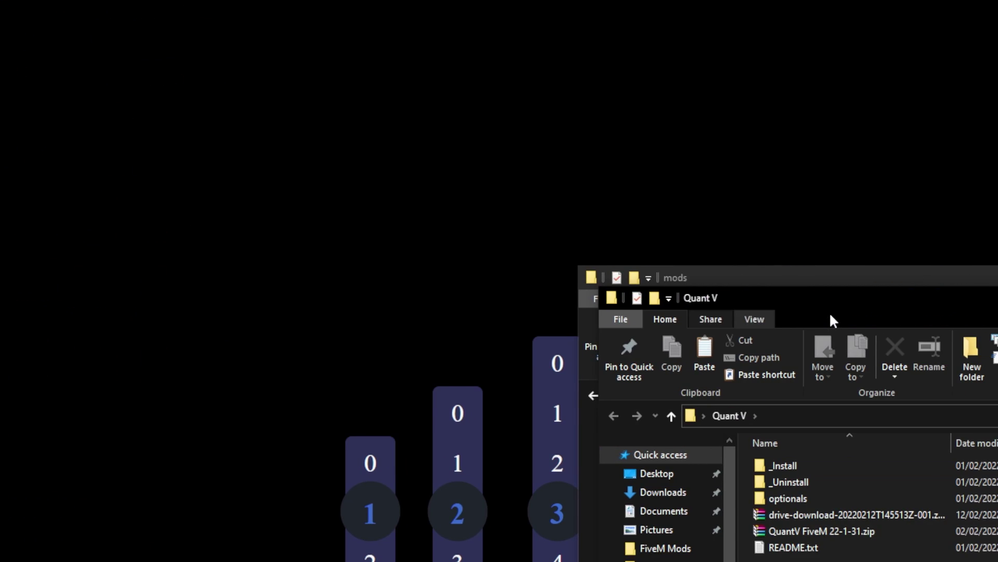
{"action": "left_click_drag", "start_coordinate": [830, 315], "coordinate": [171, 290]}
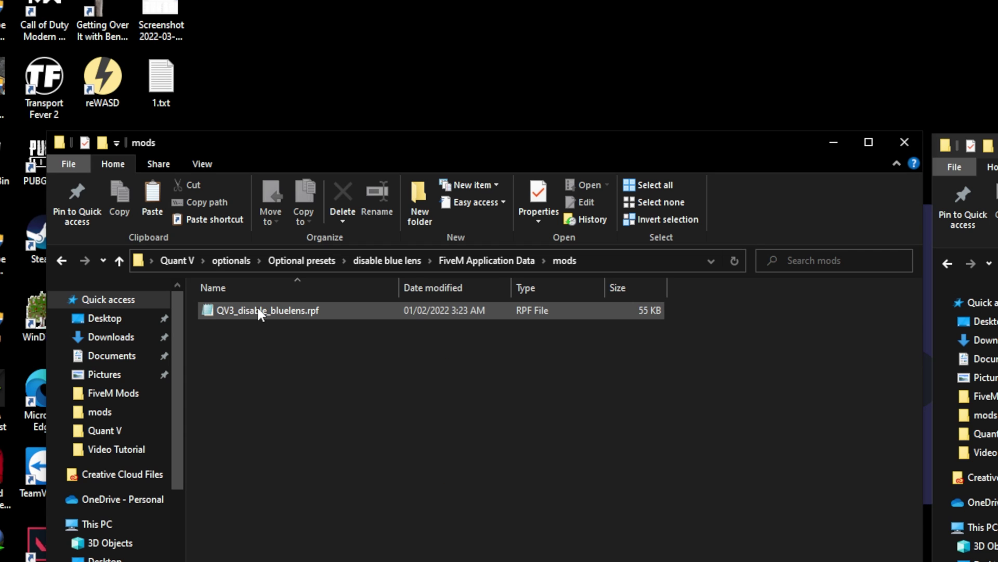
{"action": "left_click_drag", "start_coordinate": [258, 312], "coordinate": [830, 397]}
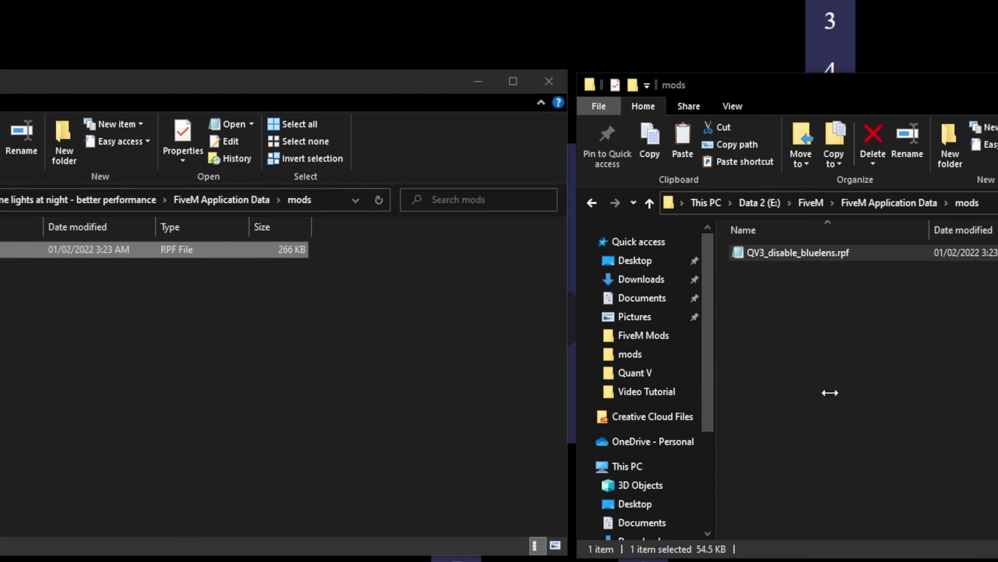
{"action": "left_click_drag", "start_coordinate": [46, 169], "coordinate": [831, 325]}
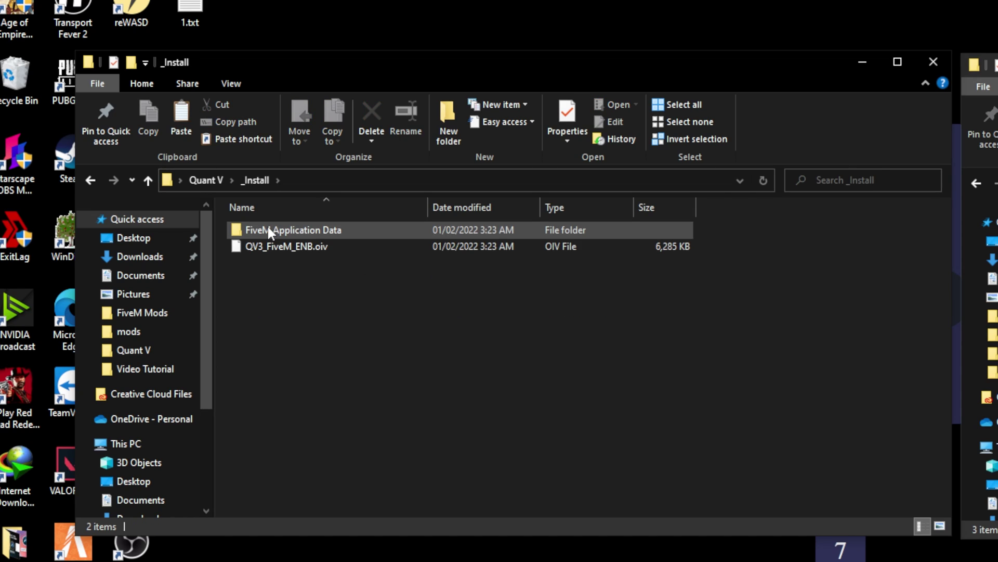
Copy QuantV.rpf from _Install\FiveM Application Data\mods into FiveM's mods, giving four .rpf files.
{"action": "double_click", "coordinate": [268, 231]}
{"action": "double_click", "coordinate": [268, 231]}
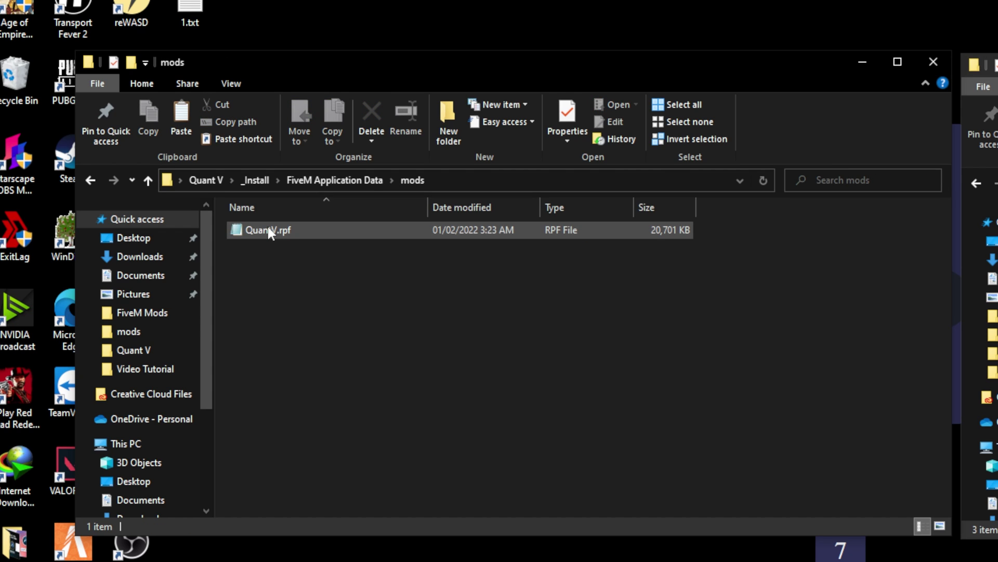
{"action": "left_click_drag", "start_coordinate": [268, 233], "coordinate": [830, 389]}
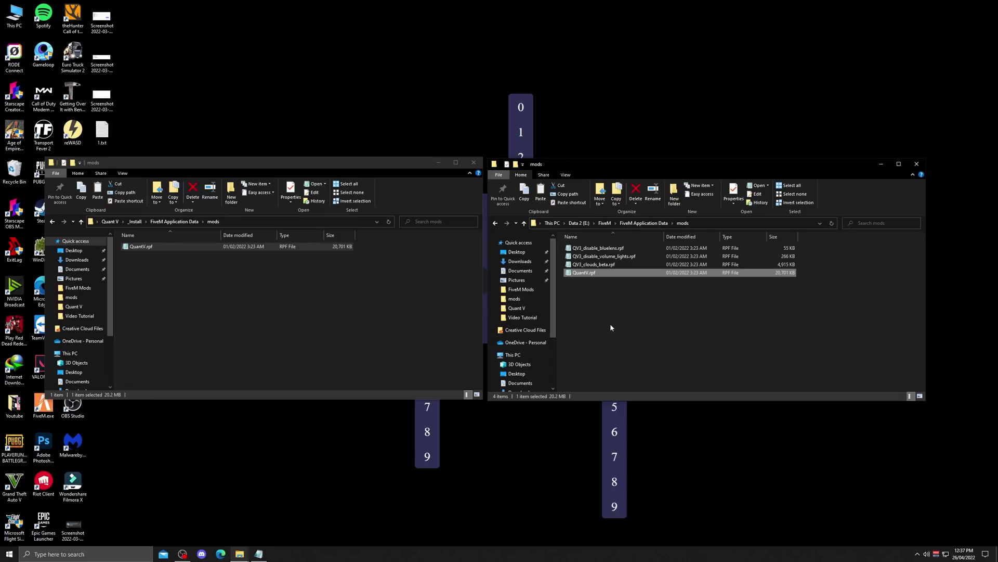
{"action": "left_click_drag", "start_coordinate": [608, 320], "coordinate": [597, 249]}
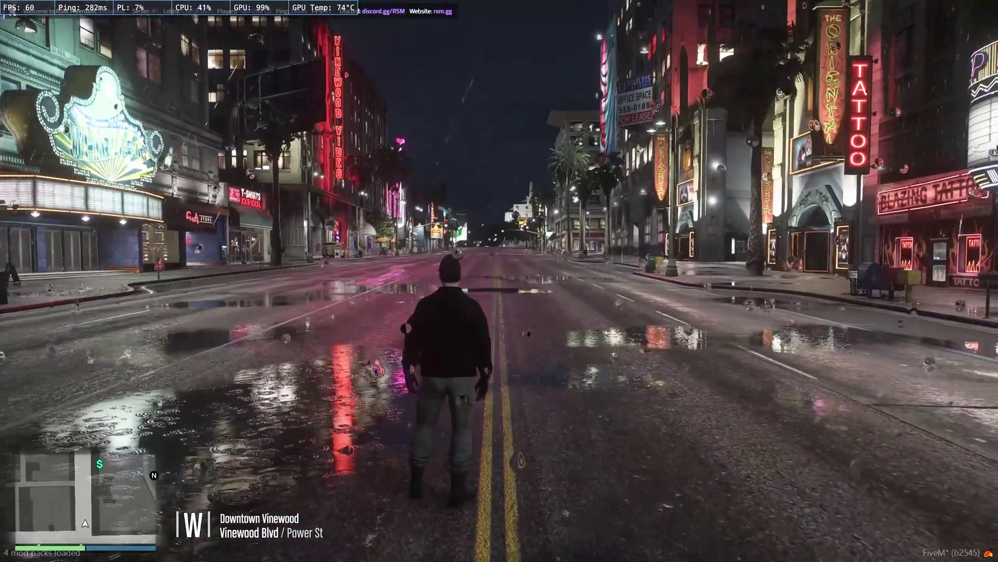
Run the character up a Downtown Vinewood street to show QuantV's rain-soaked night visuals.
{"action": "key", "text": "w"}
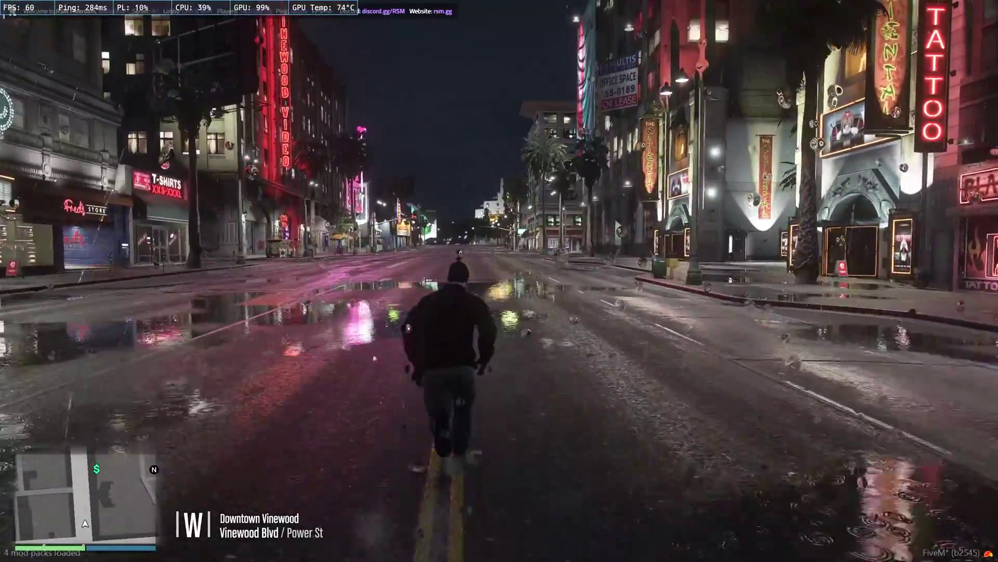